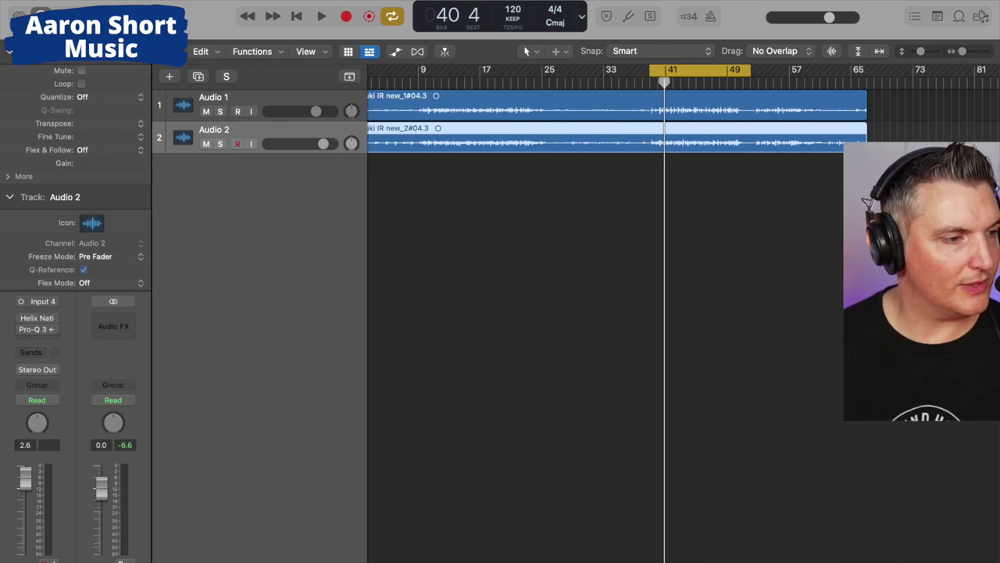
Rename the Audio 1 track to 'Mic' and the Audio 2 track to 'Pickup'.
double_click(211, 96)
text(Mic)
key(Return)
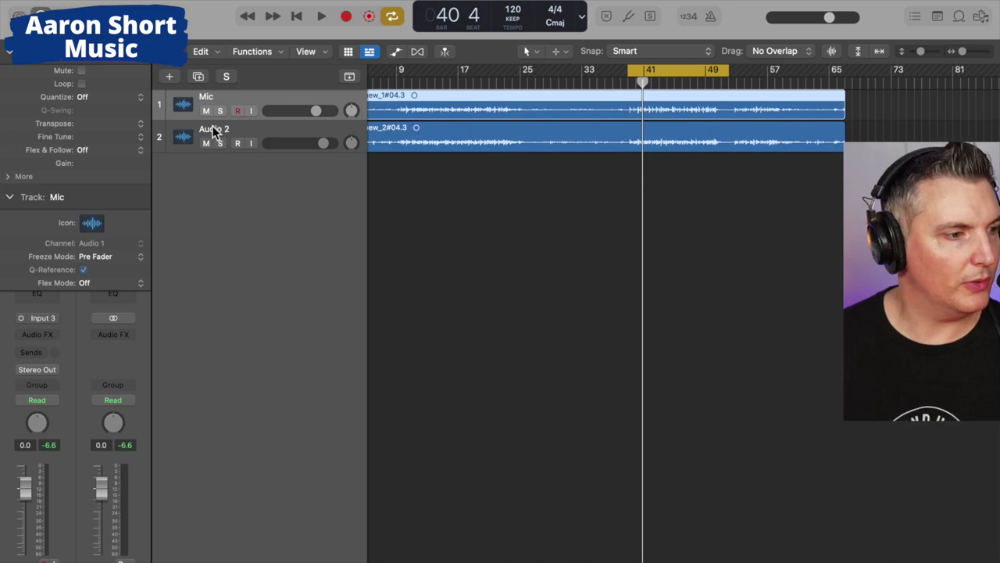
double_click(214, 130)
text(Pic)
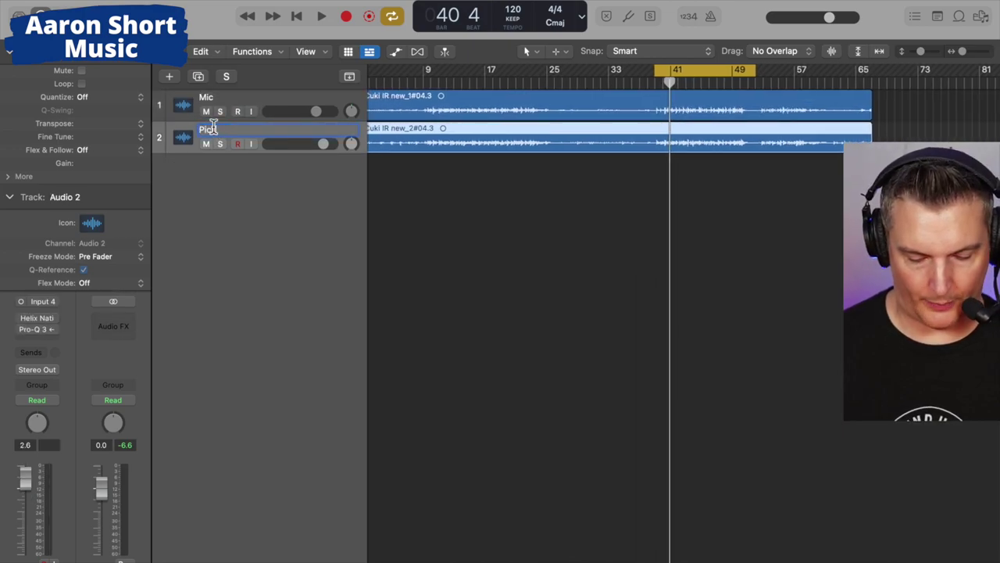
text(kup)
key(Return)
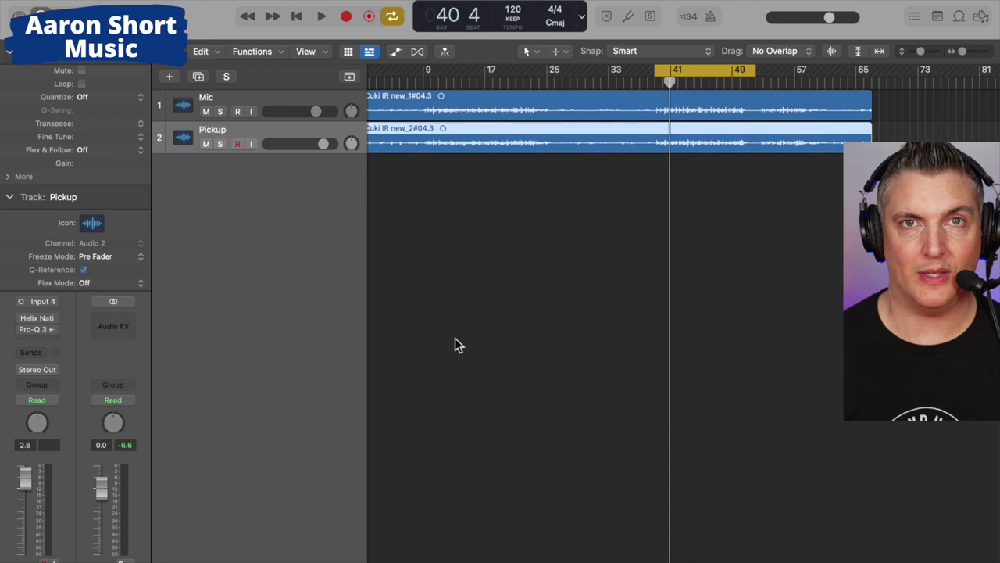
Solo the Mic track and play back its recording, then stop.
click(220, 112)
key(space)
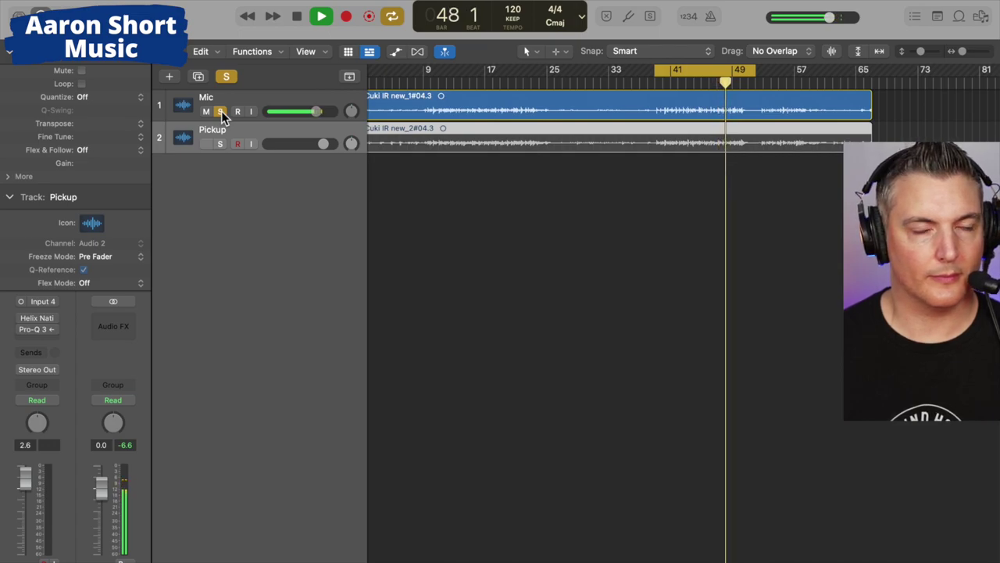
key(space)
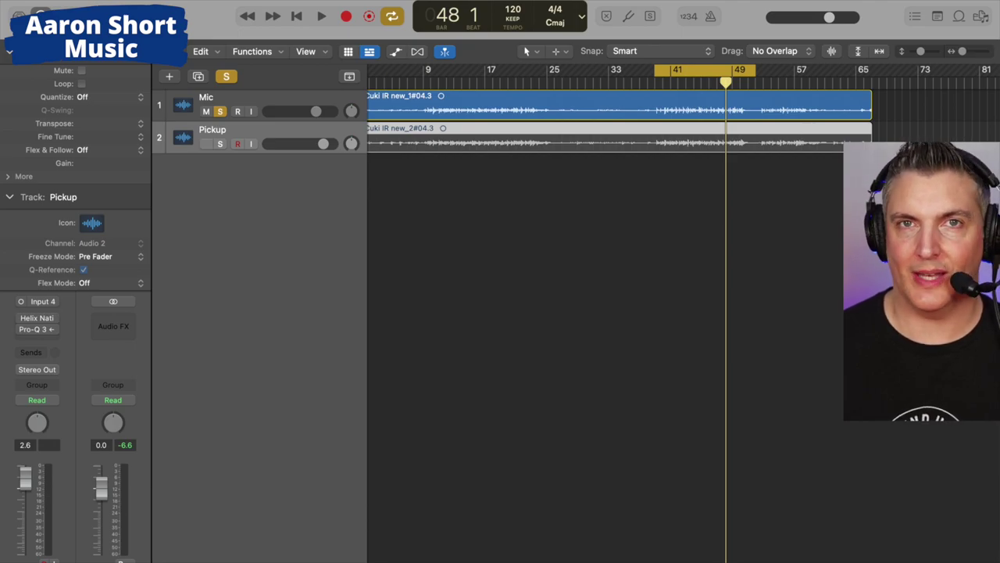
Select the Pickup track so the solo follows, then play and stop its recording.
key(Down)
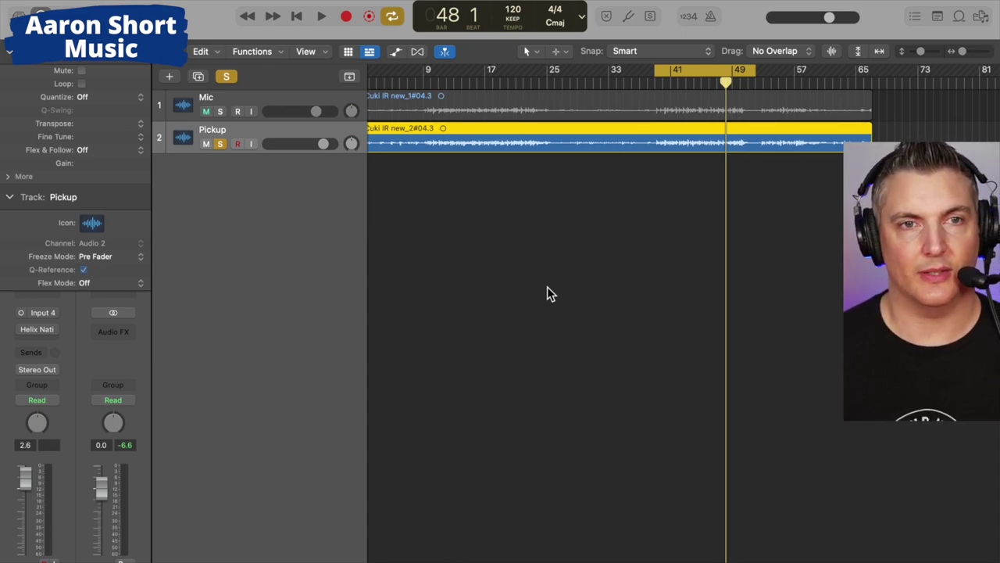
key(space)
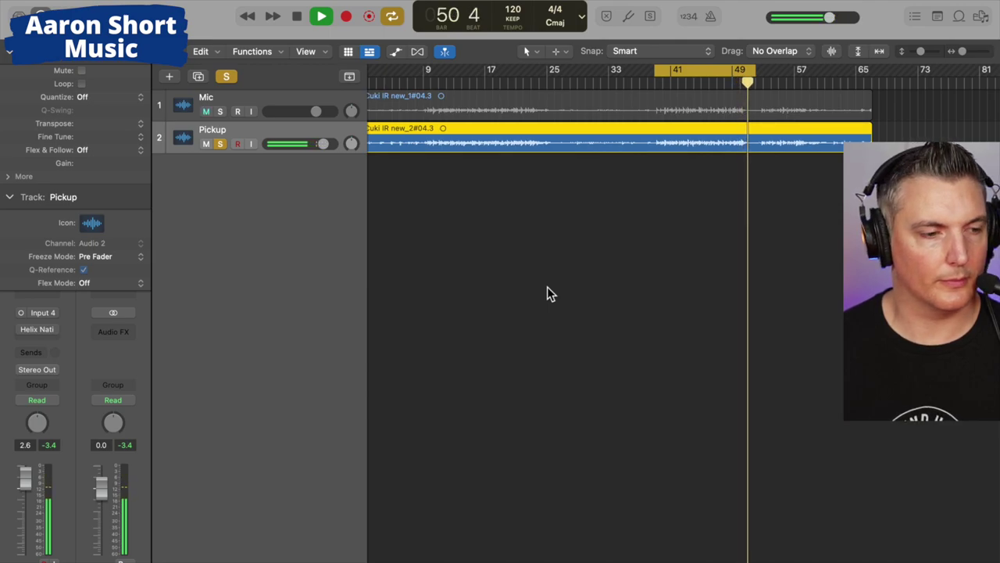
key(space)
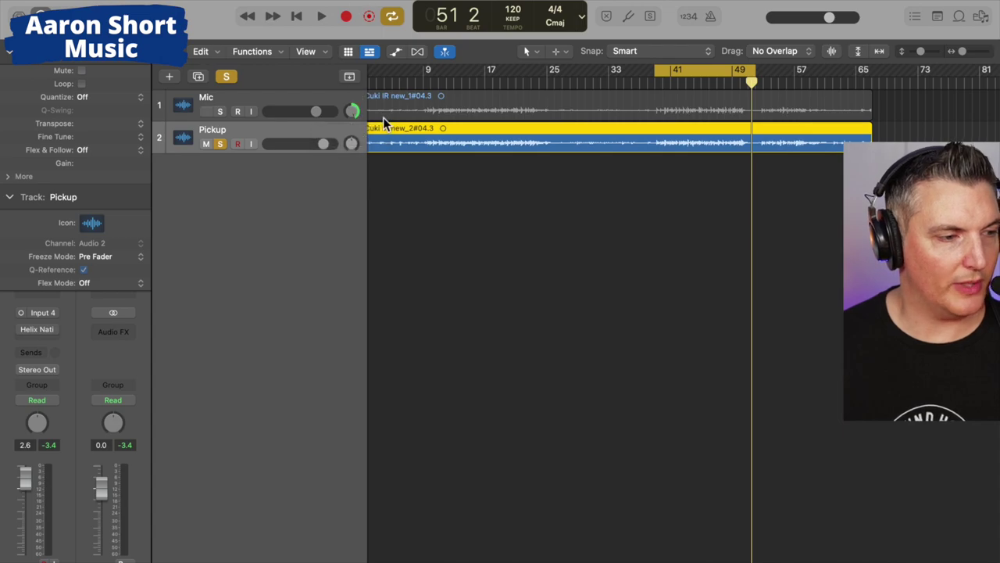
Pan the Pickup track left to -64.
drag(351, 143, 321, 349)
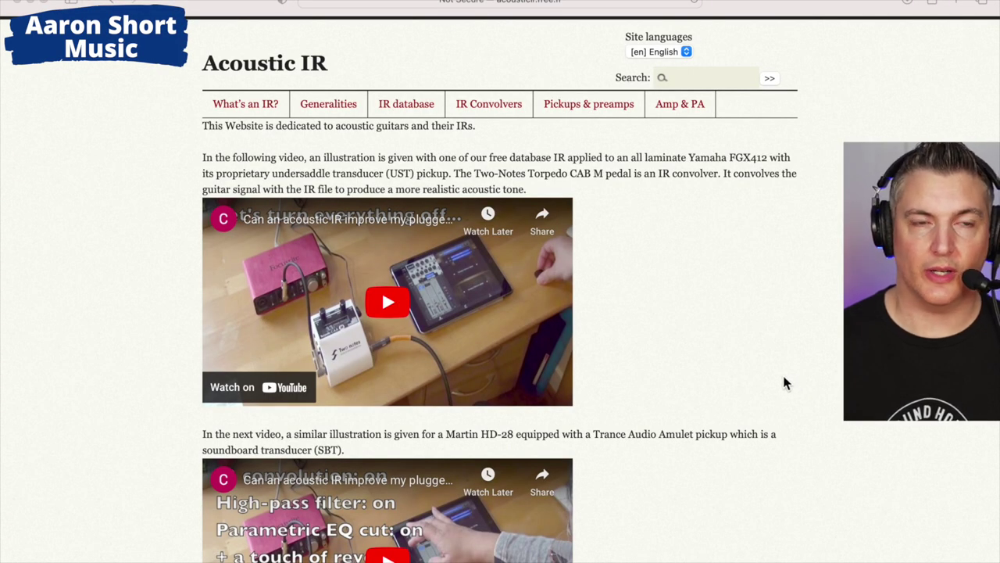
Go through Generalities and 'How do I get my own guitar IR?' to the Cuki's IR generator Light article.
click(327, 104)
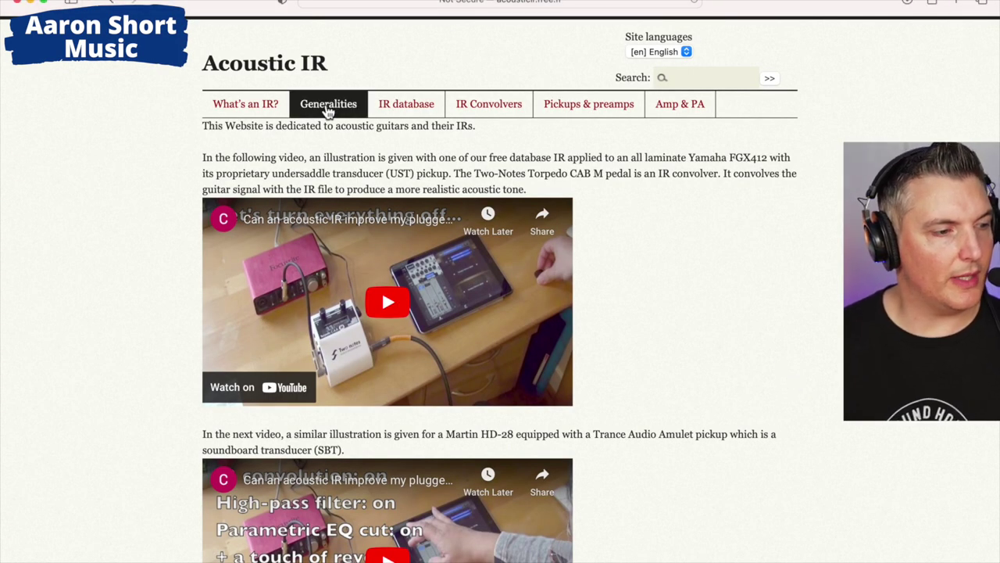
click(315, 298)
scroll(666, 407, down, 2)
scroll(666, 407, down, 12)
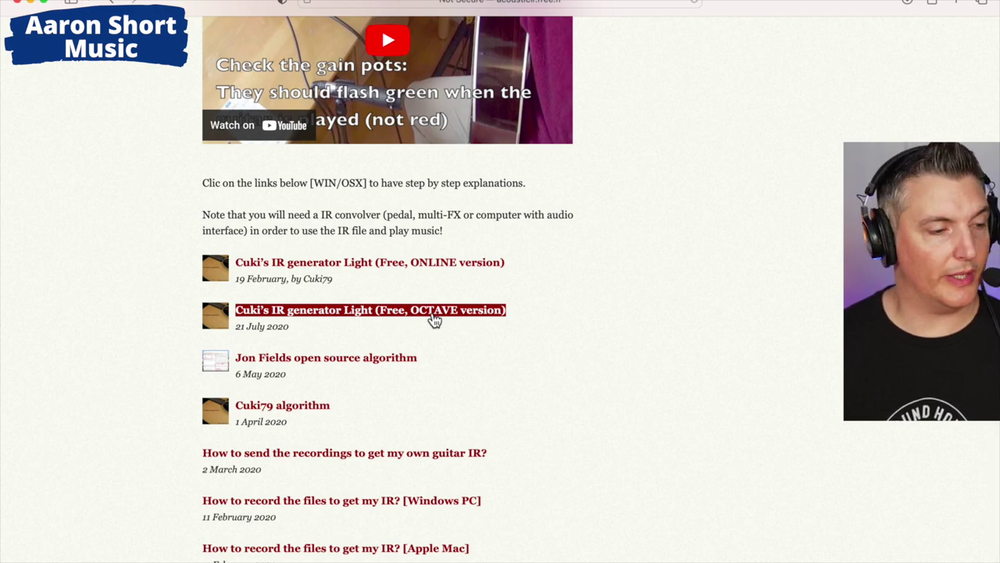
click(428, 268)
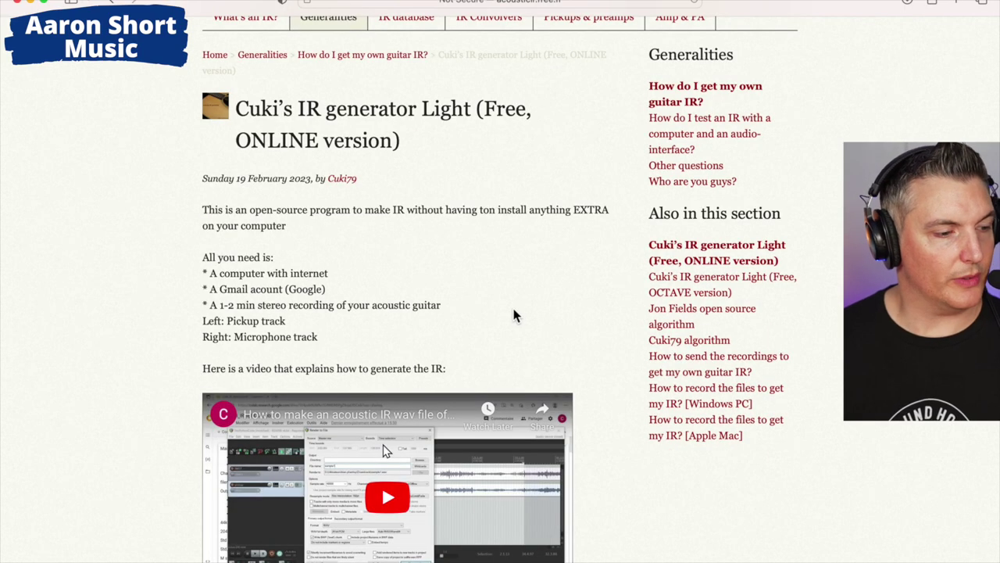
scroll(701, 353, down, 2)
scroll(701, 353, down, 5)
scroll(230, 433, up, 1)
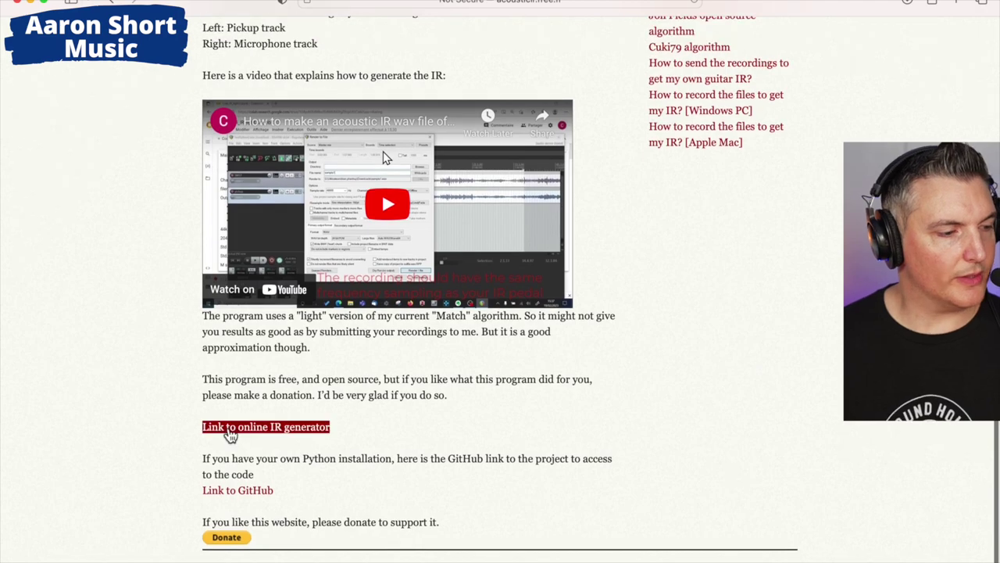
Open the online IR generator notebook and upload OM-28 E.wav to its Files panel.
click(264, 435)
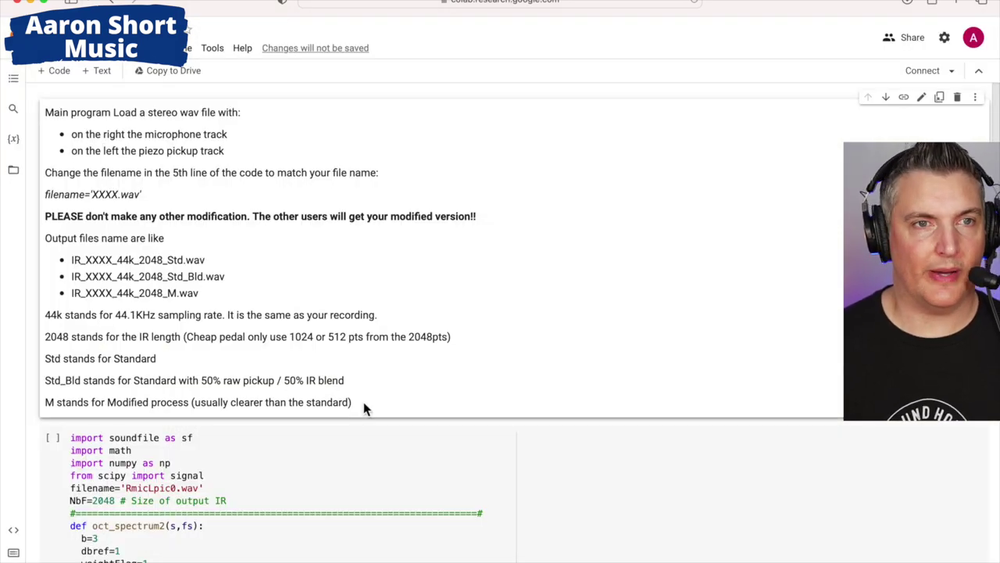
click(13, 172)
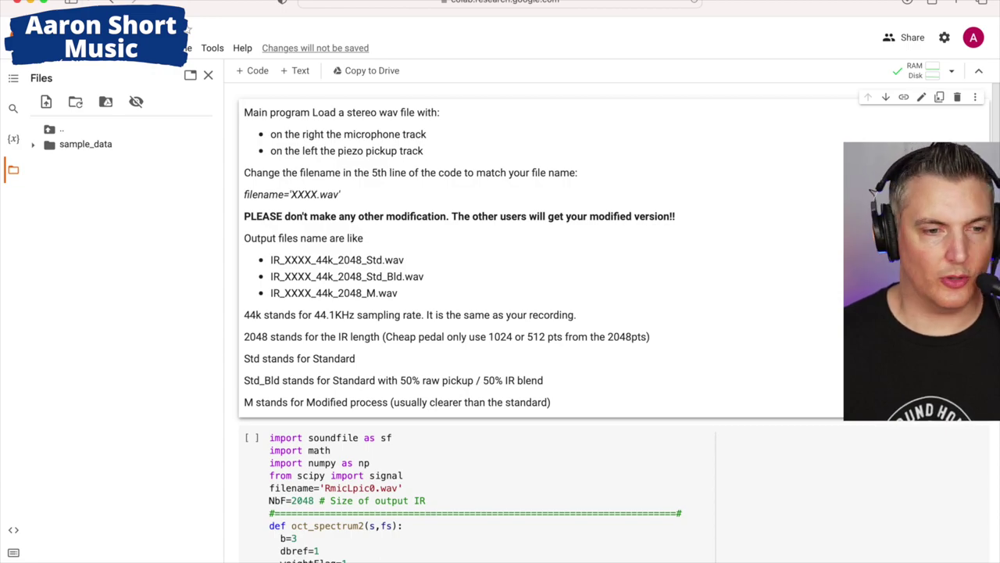
drag(480, 437, 108, 267)
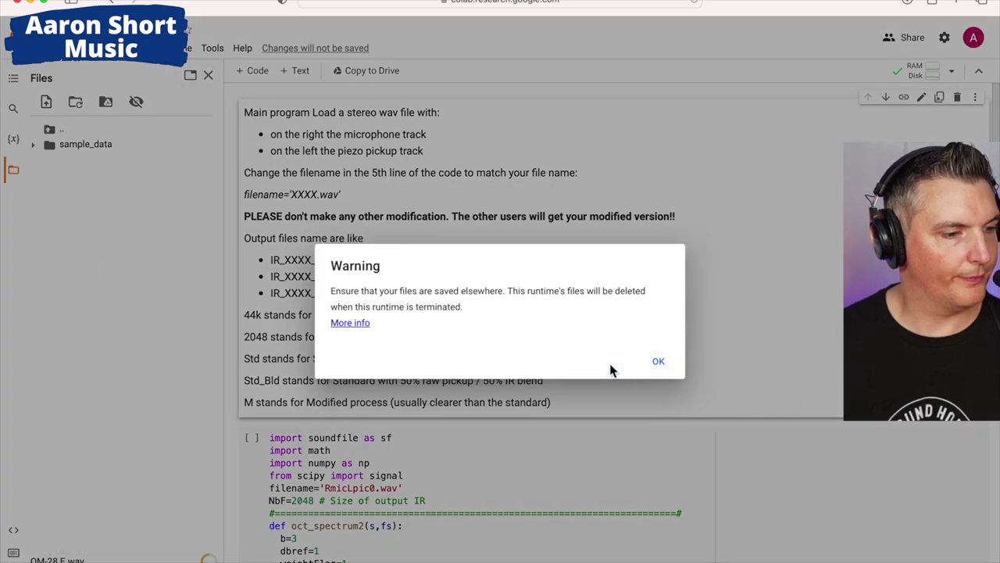
click(658, 361)
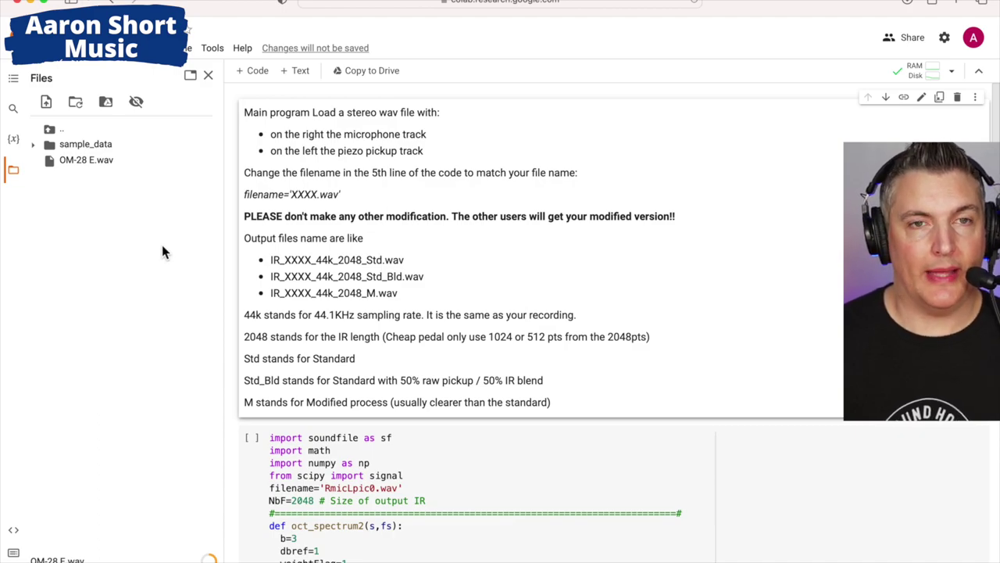
Replace the placeholder filename RmicLpic0 with 'OM-28 E' in the generator code.
scroll(331, 335, down, 5)
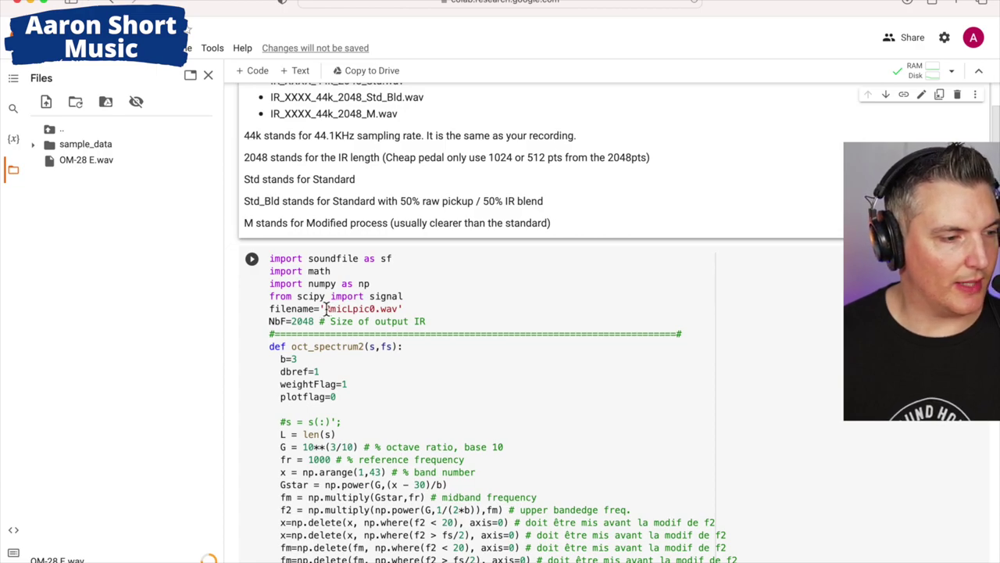
drag(325, 309, 375, 308)
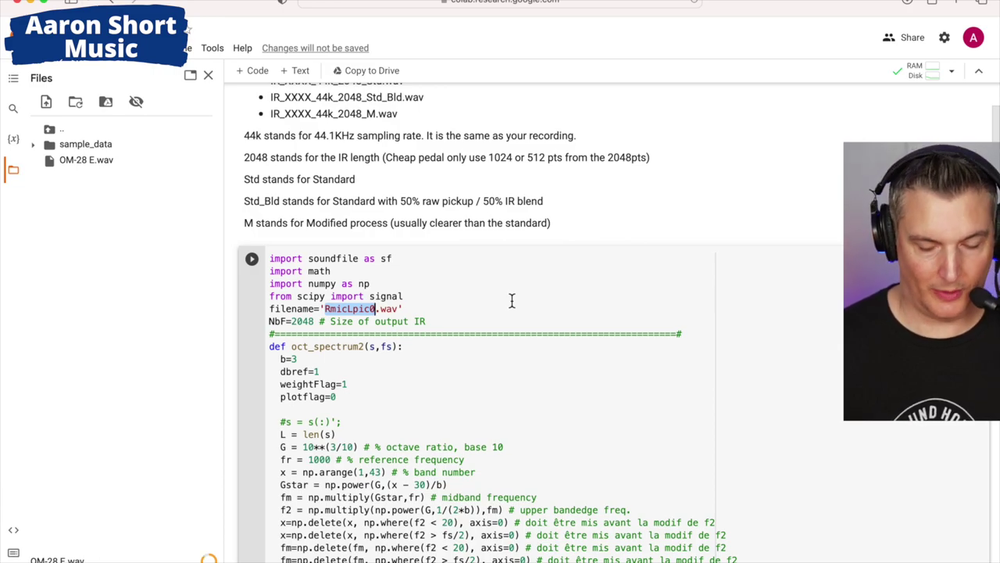
text(OM-28)
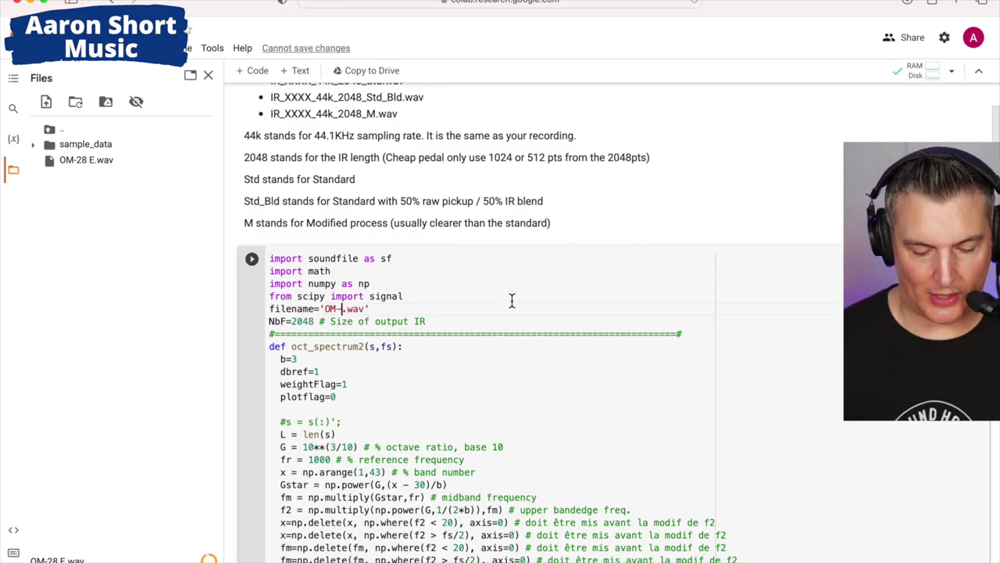
text( E)
scroll(516, 303, down, 1)
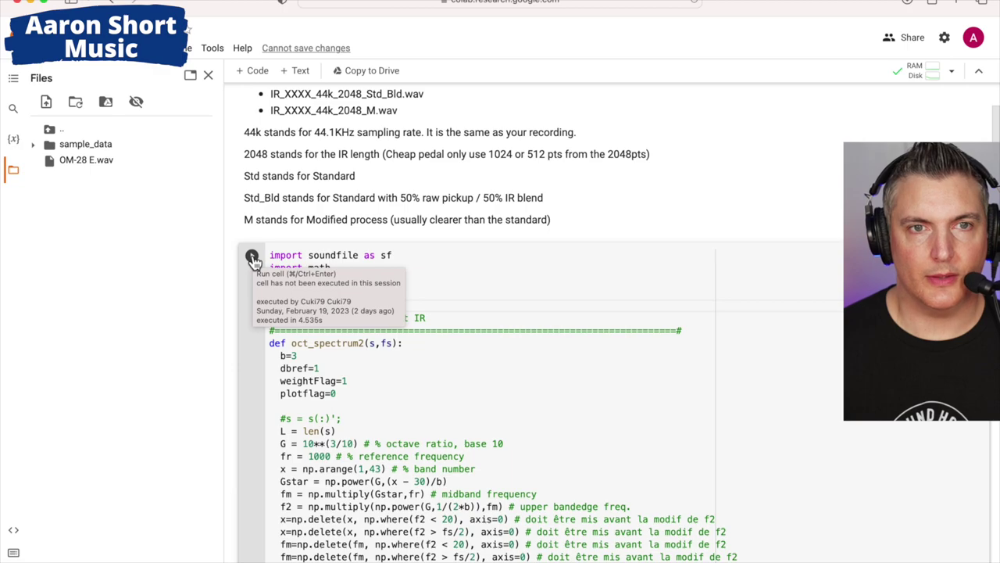
Run the generator cell past the authorship warning and download IR_OM-28 E_48k_2048_Std_Bld.wav.
click(252, 258)
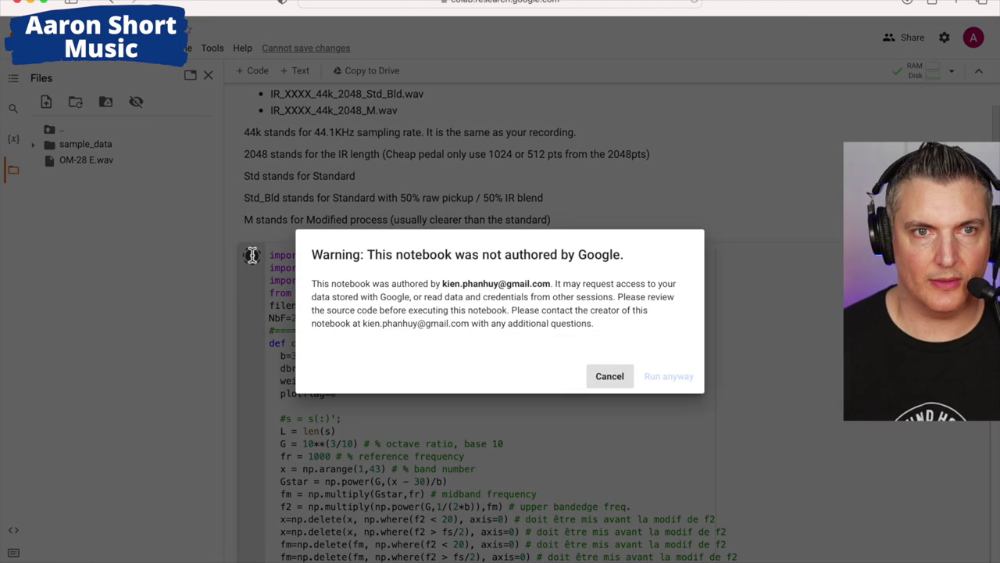
click(682, 378)
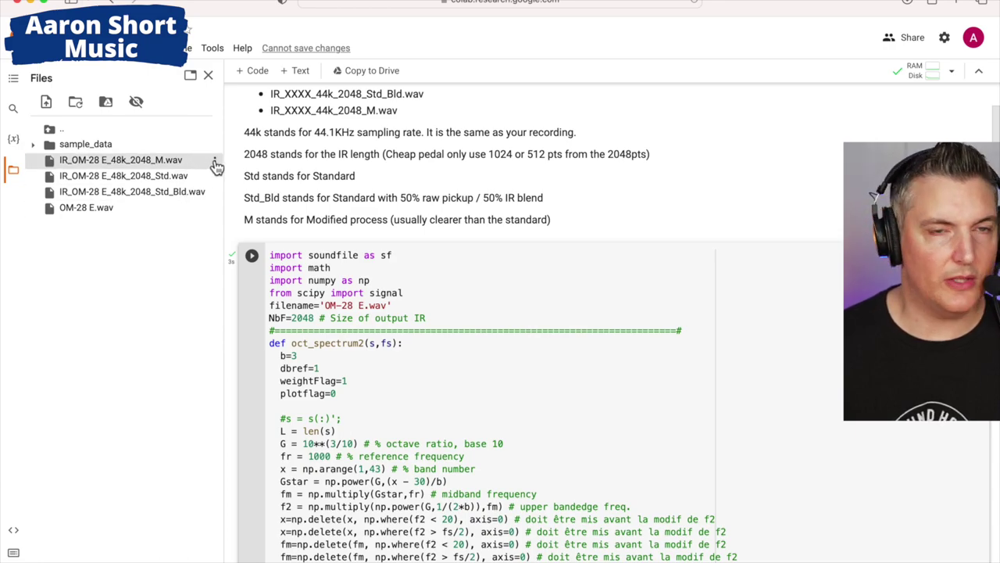
click(214, 192)
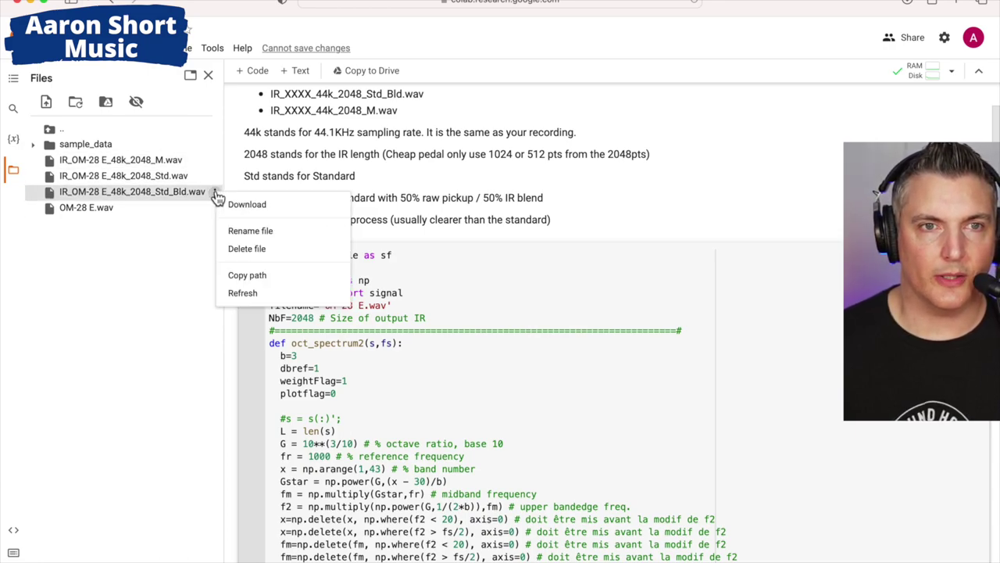
click(153, 335)
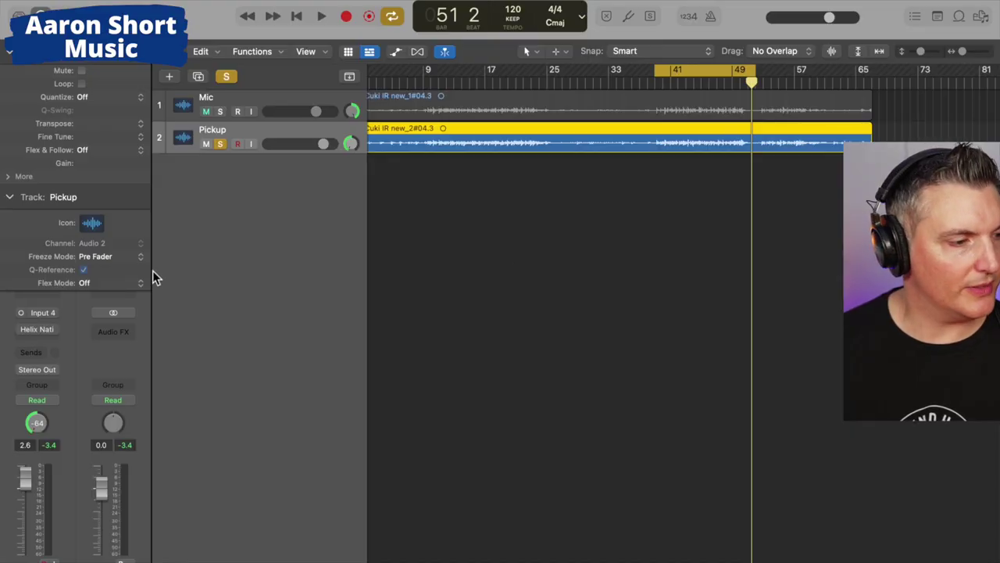
Unmute Mic and set Helix Native on Pickup to IR 113: IR_OM-28 E_48k_2048_Std.
mouse_move(39, 331)
key(ctrl+m)
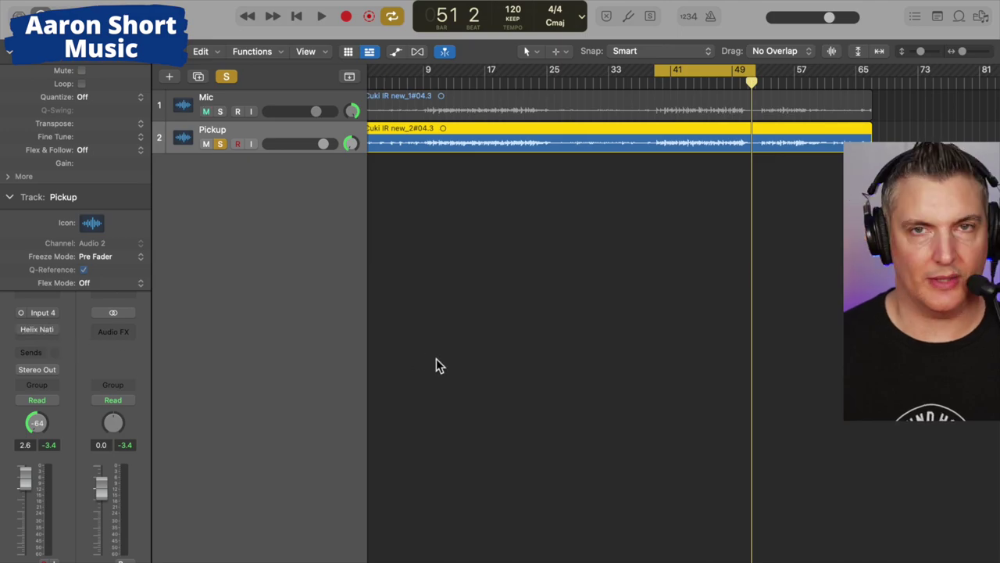
key(v)
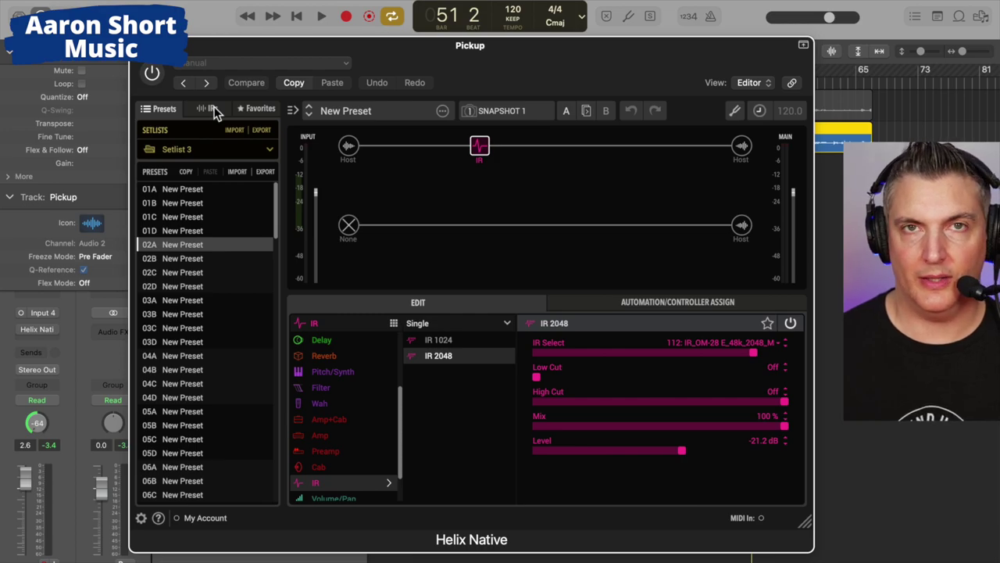
click(785, 340)
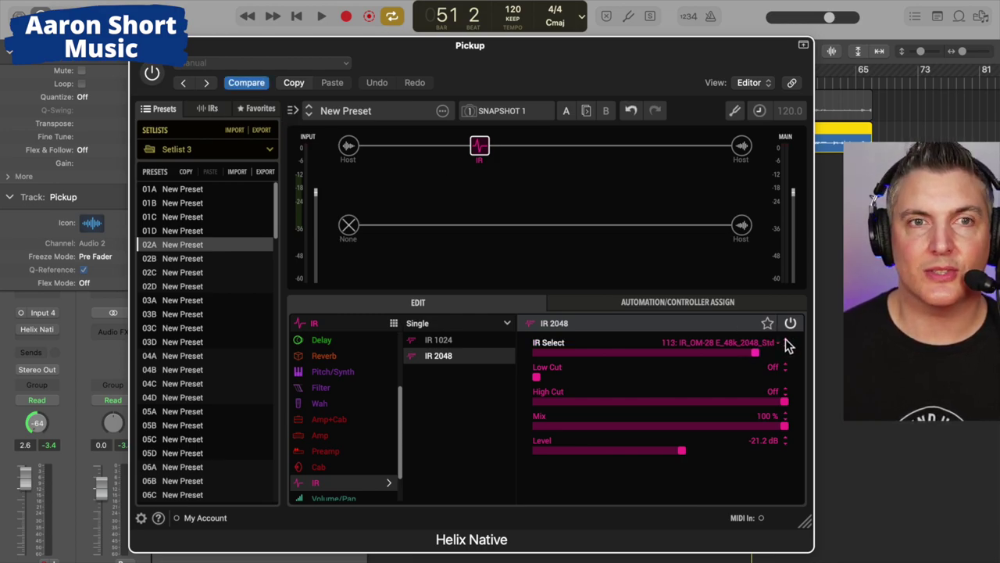
drag(600, 67, 636, 201)
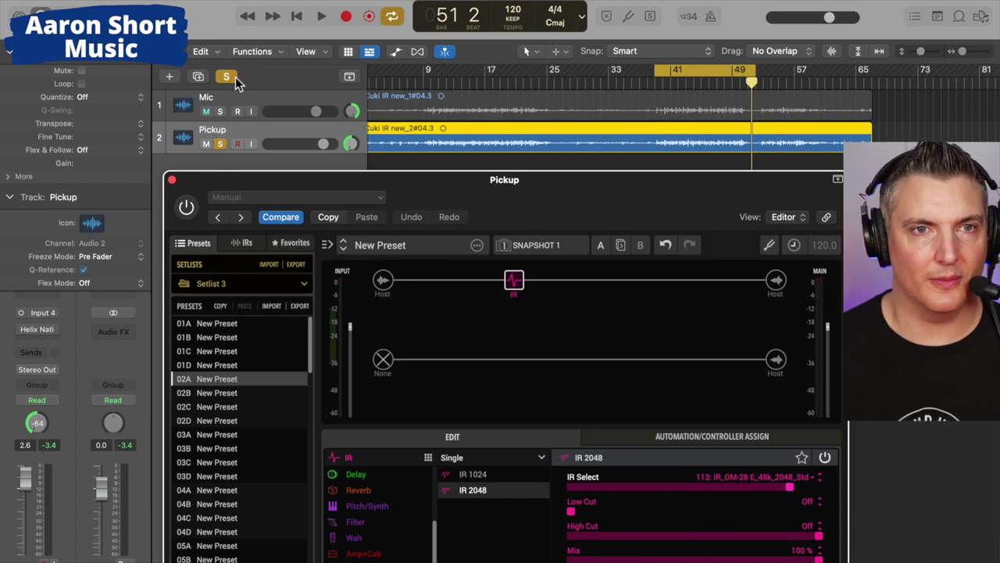
click(363, 113)
key(space)
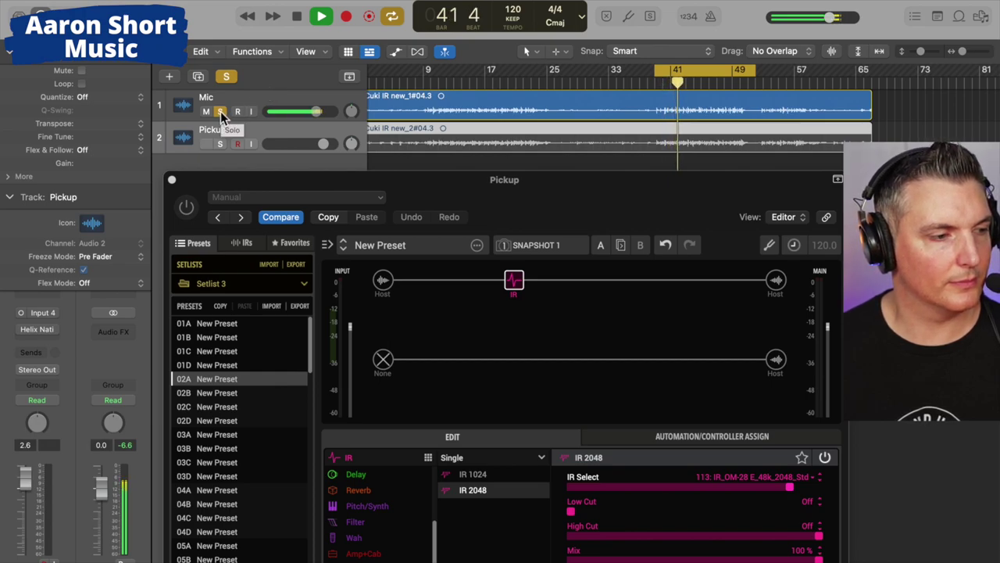
click(220, 144)
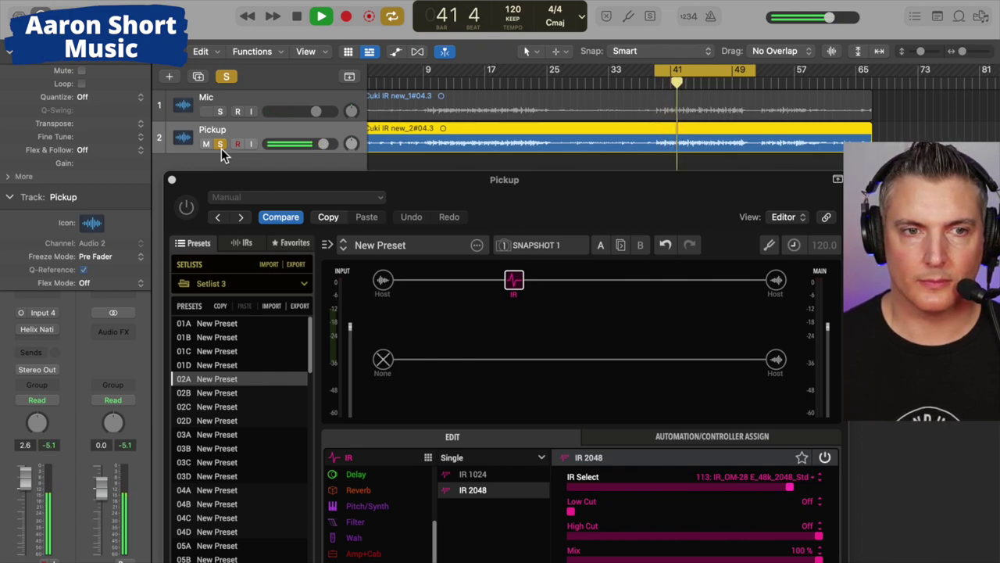
key(space)
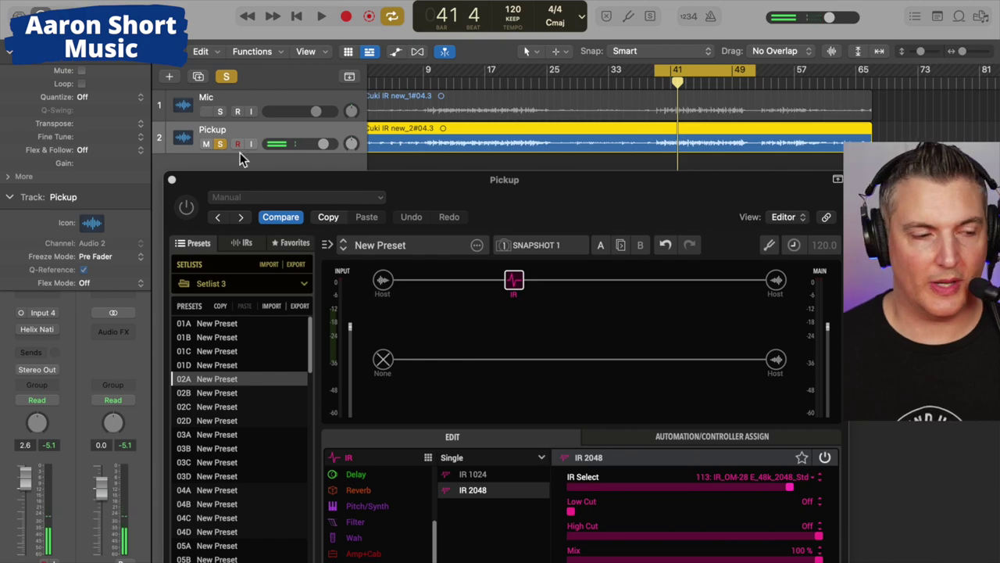
click(187, 206)
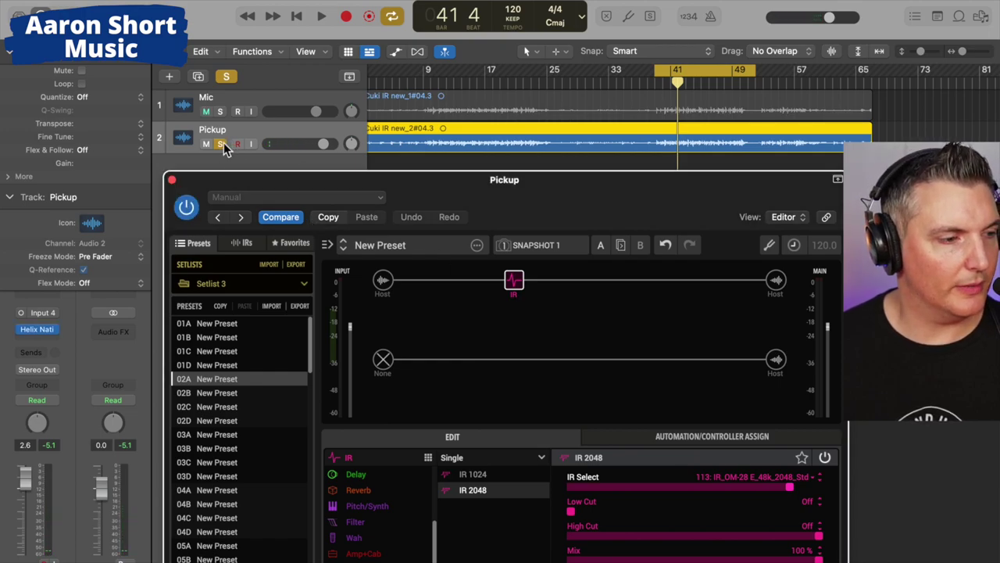
click(221, 144)
click(219, 111)
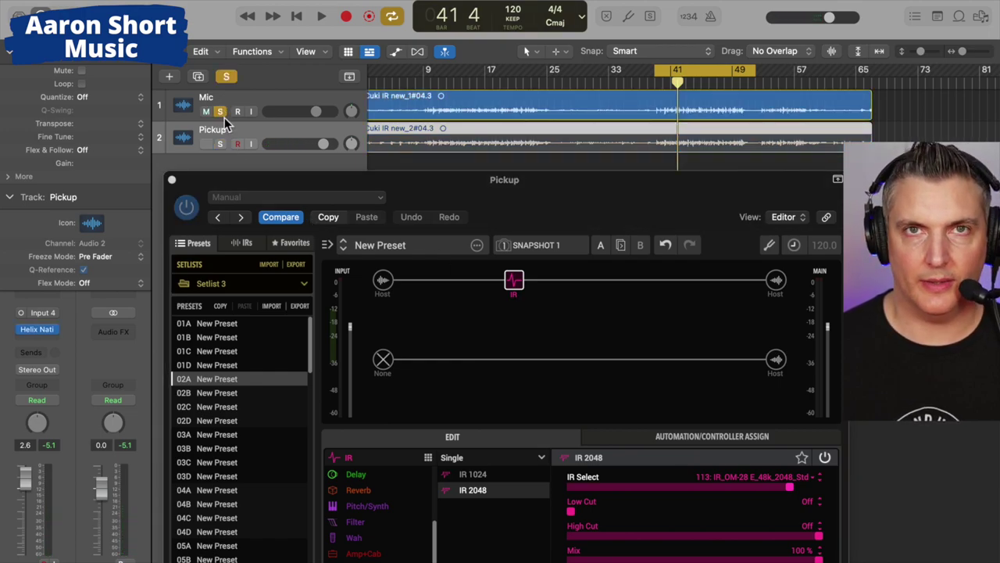
key(space)
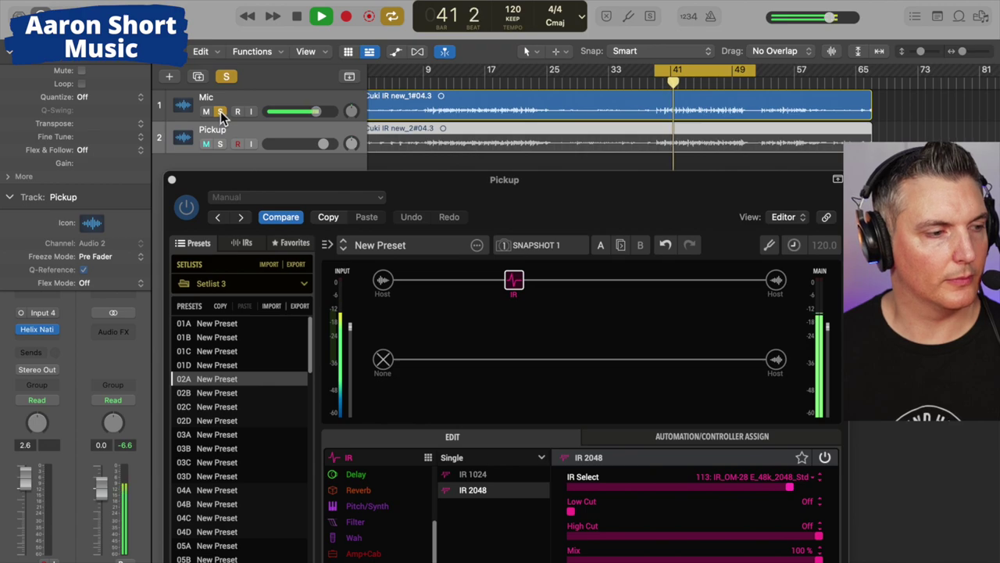
click(221, 144)
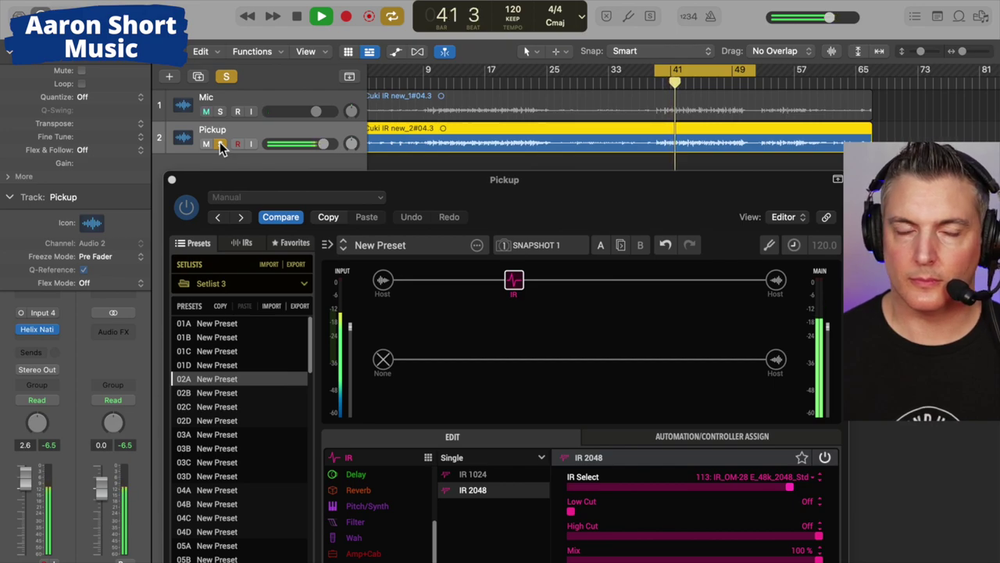
key(space)
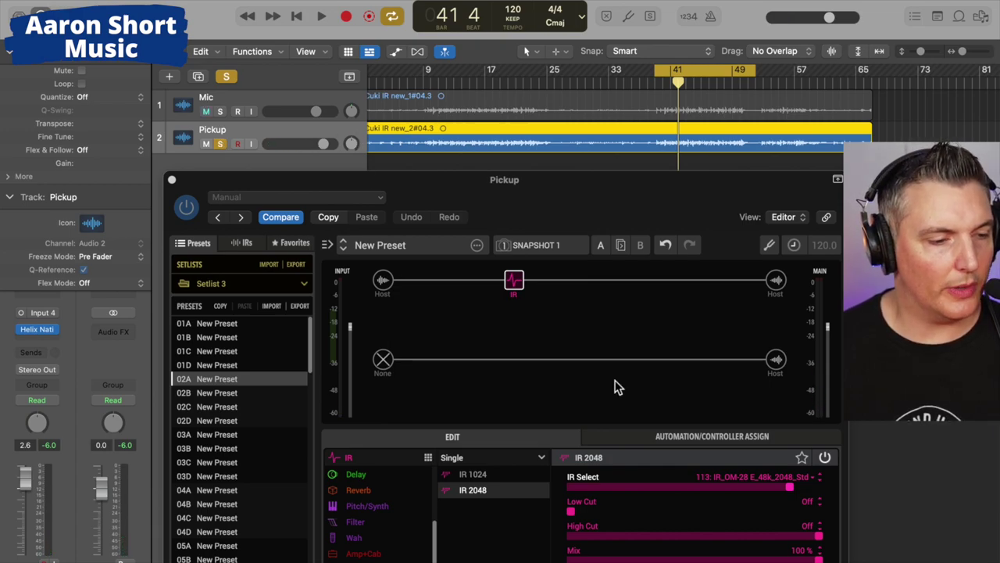
Set the IR to 112 (OM-28 M), then solo Mic and Pickup in turn during playback.
click(819, 480)
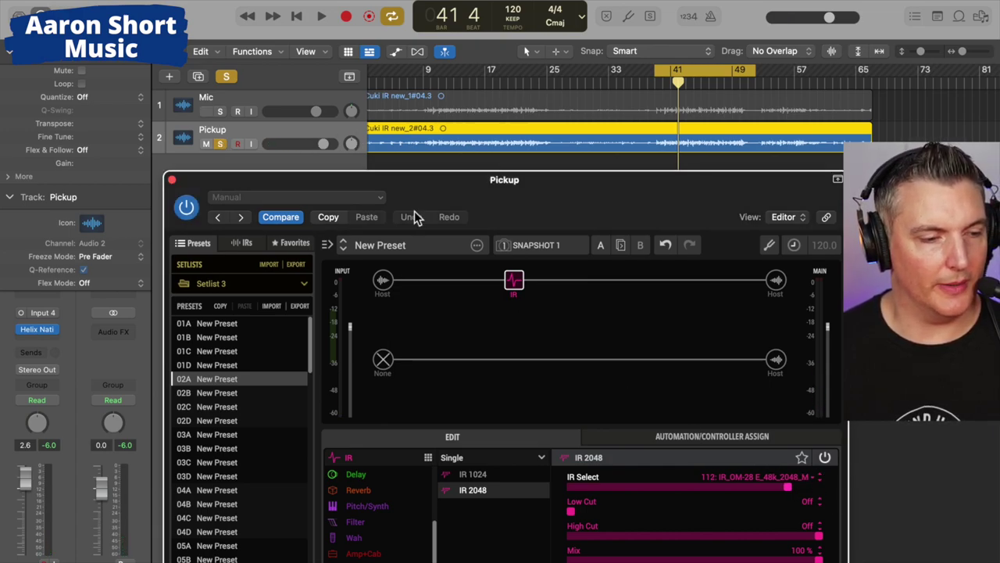
click(220, 144)
click(219, 110)
key(space)
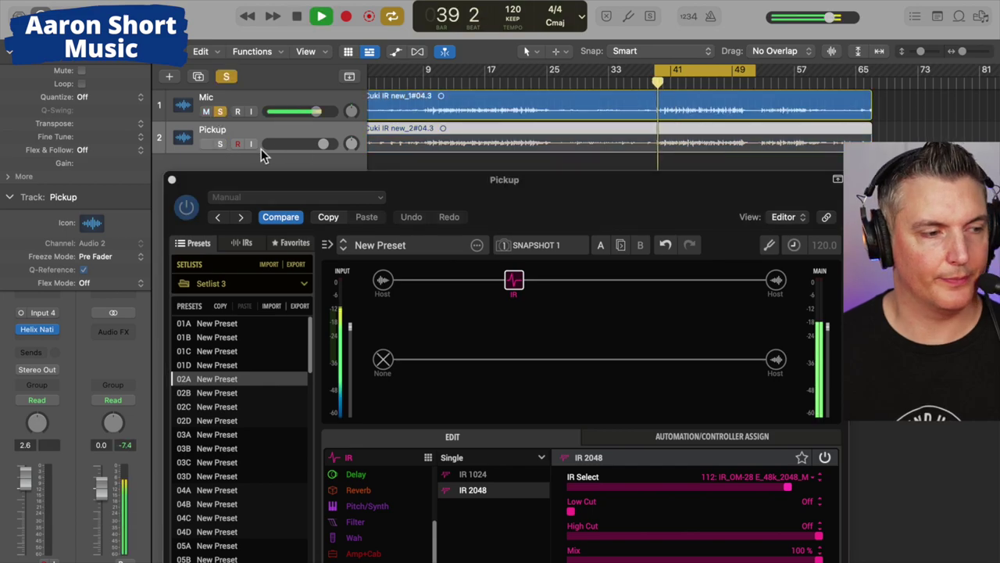
click(219, 143)
click(220, 111)
key(space)
key(space)
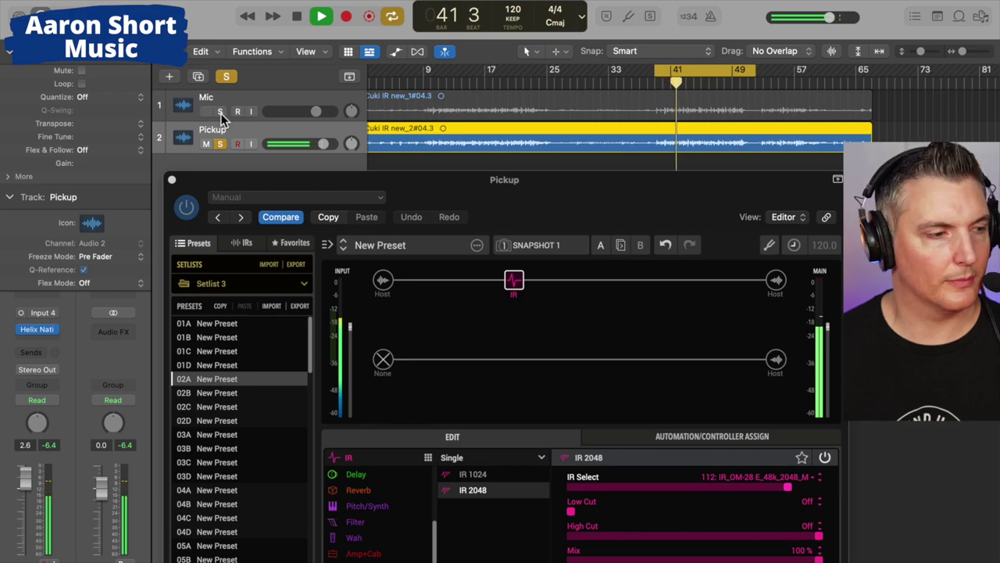
key(space)
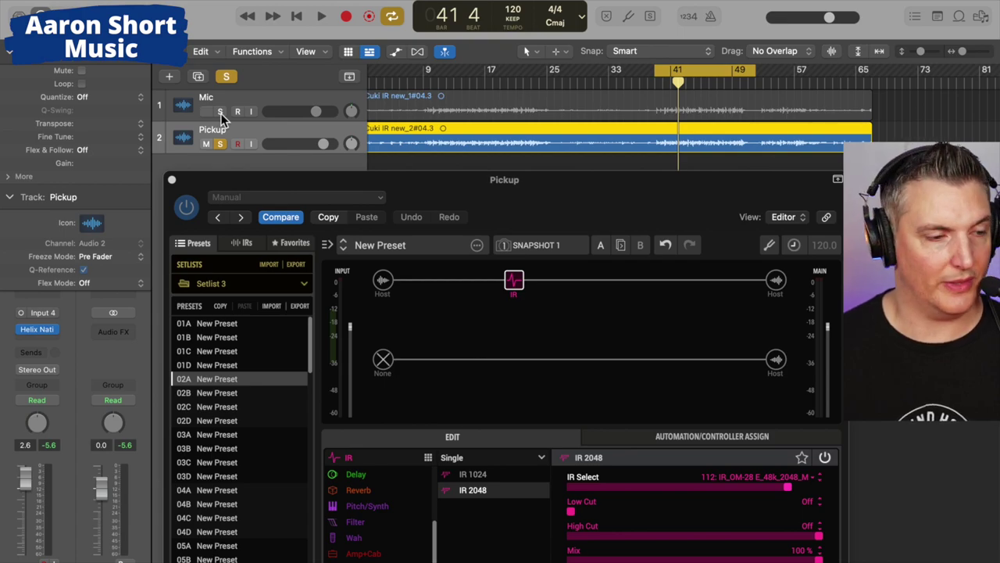
click(819, 474)
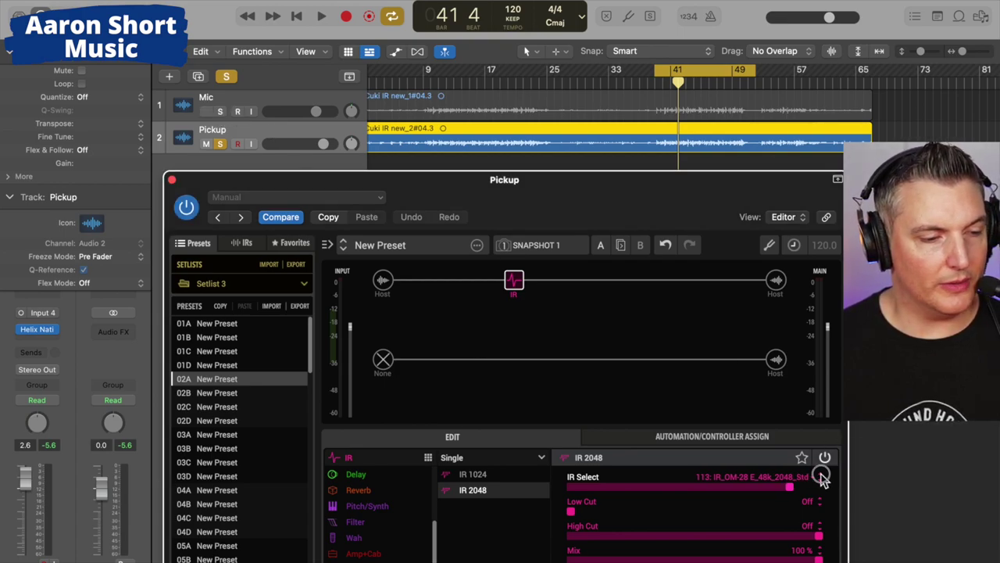
click(819, 474)
click(220, 144)
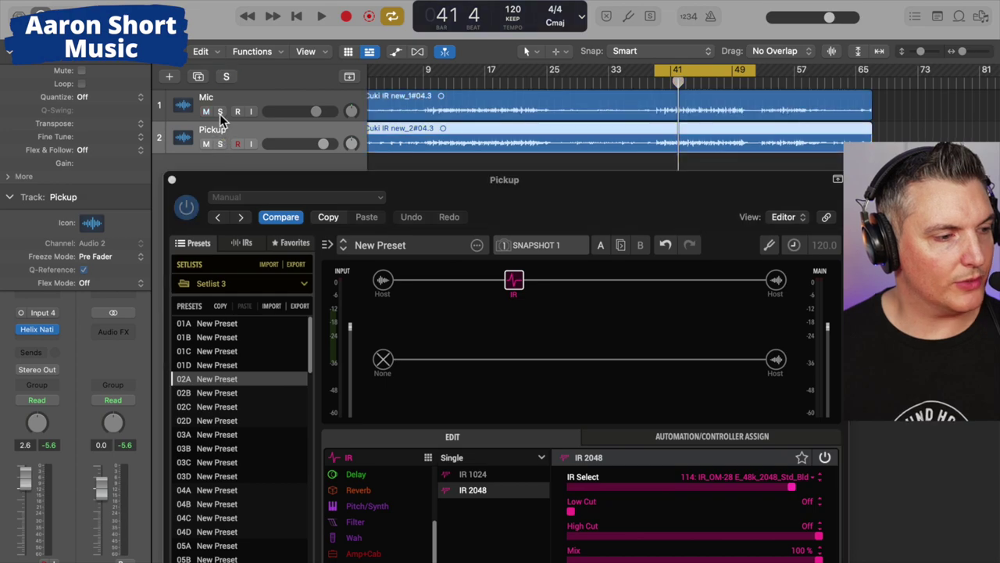
click(219, 111)
key(space)
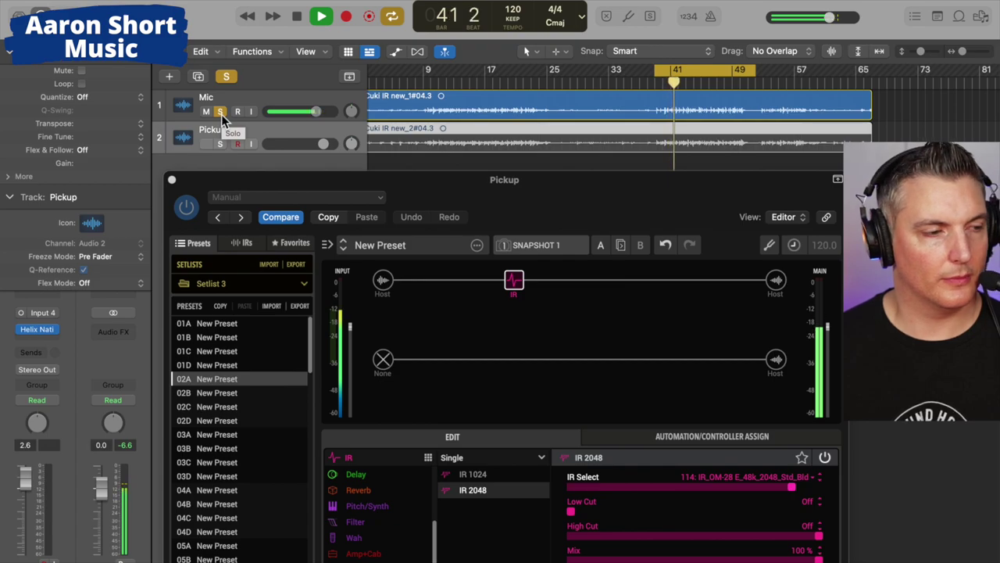
click(221, 116)
click(219, 144)
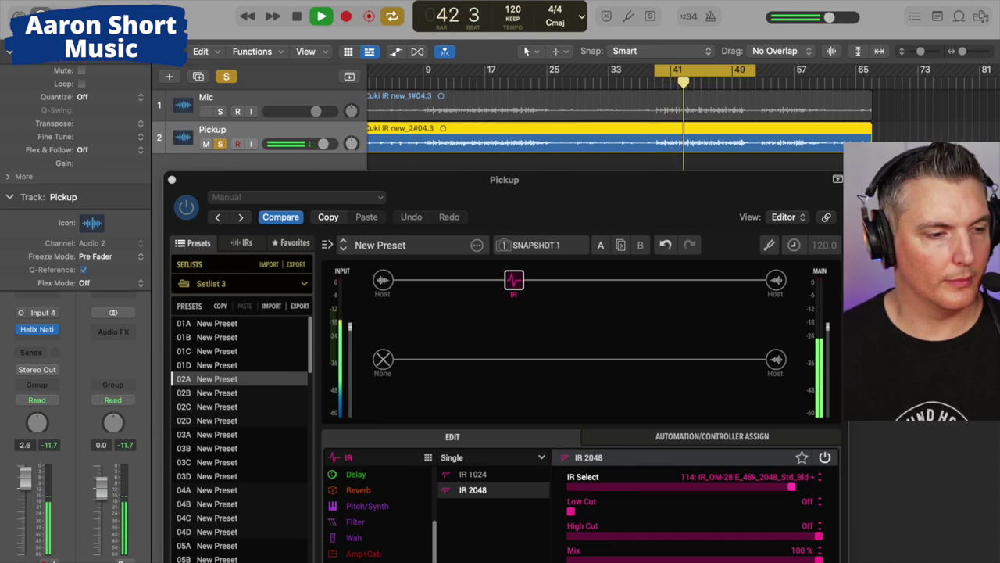
key(space)
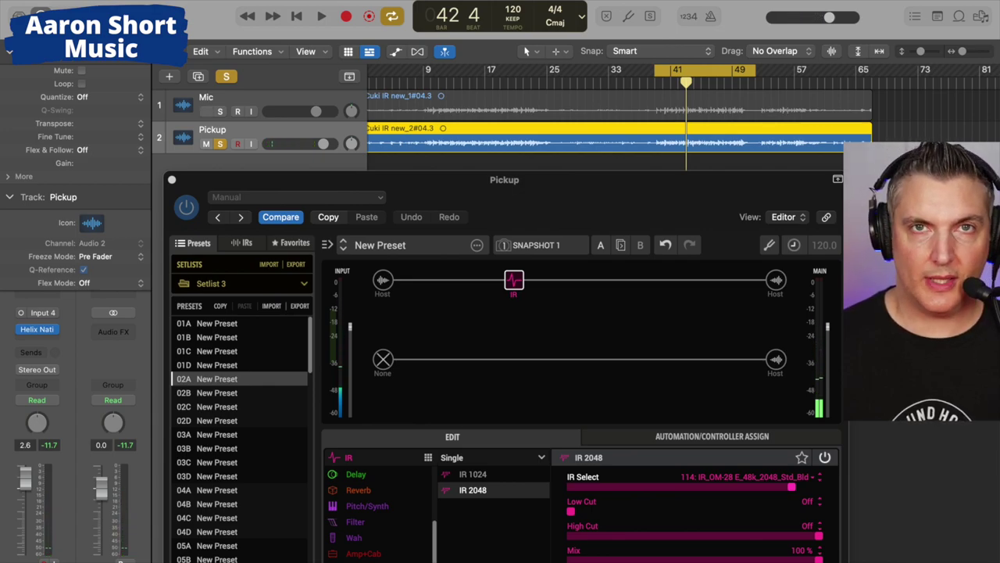
click(821, 481)
click(820, 481)
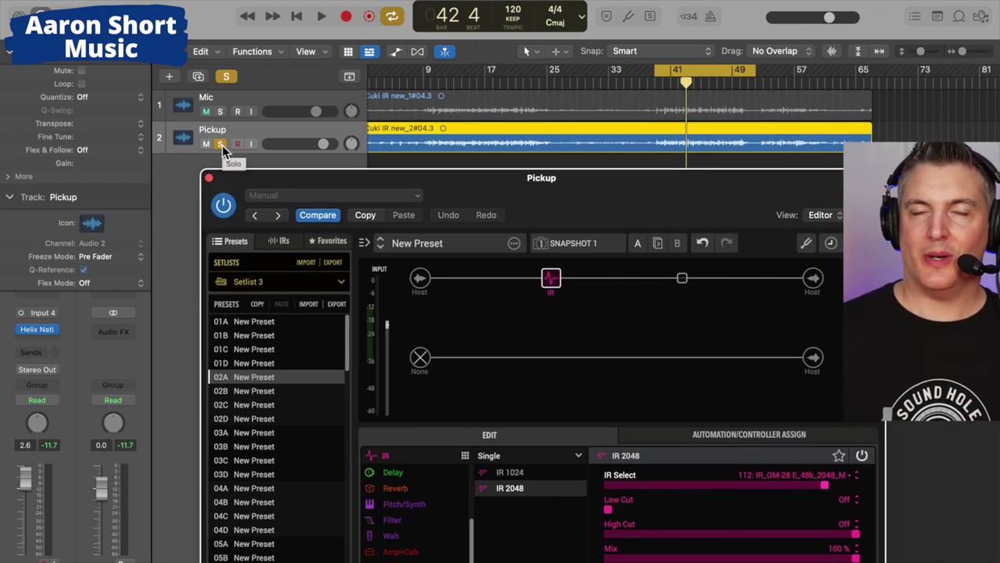